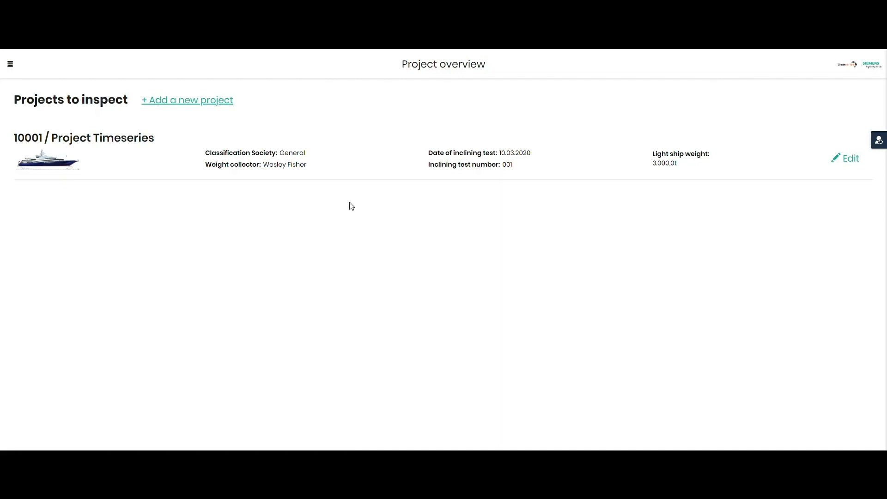
# Open project 10001 Timeseries and its Upper deck plan
pyautogui.click(356, 169)
pyautogui.scroll(-2, 356, 297)
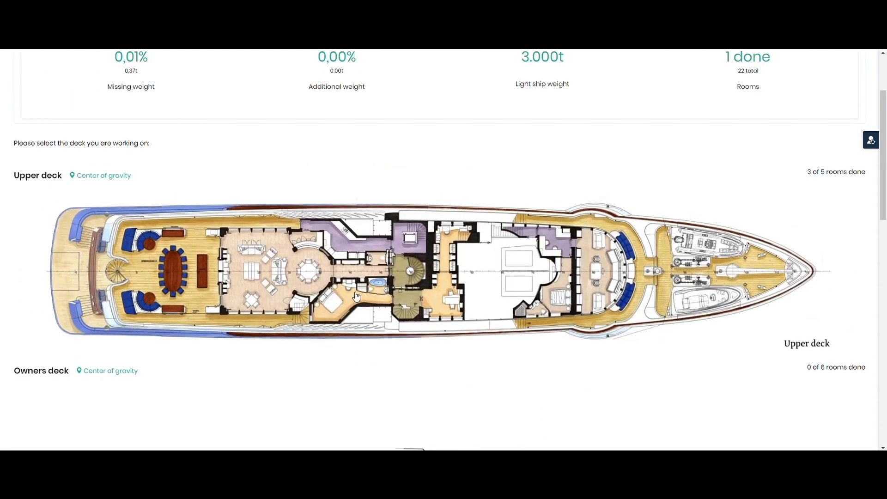
pyautogui.click(363, 263)
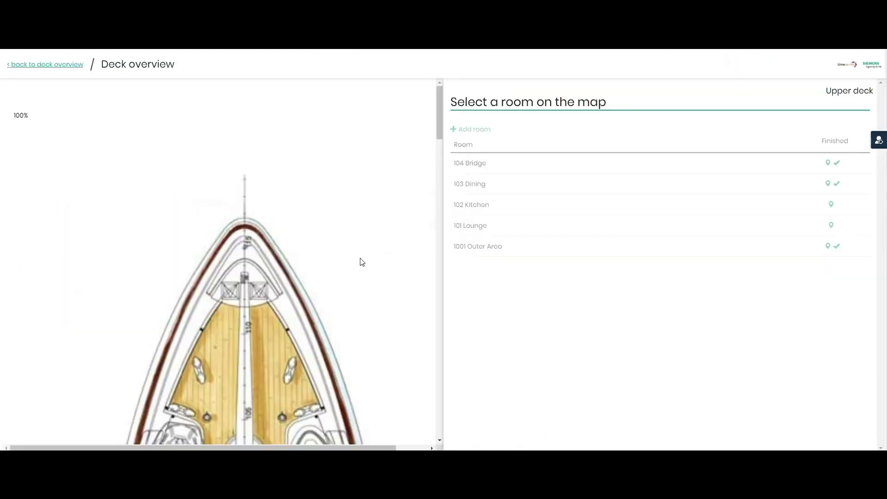
pyautogui.scroll(-3, 265, 355)
pyautogui.scroll(-3, 264, 354)
pyautogui.scroll(-3, 265, 358)
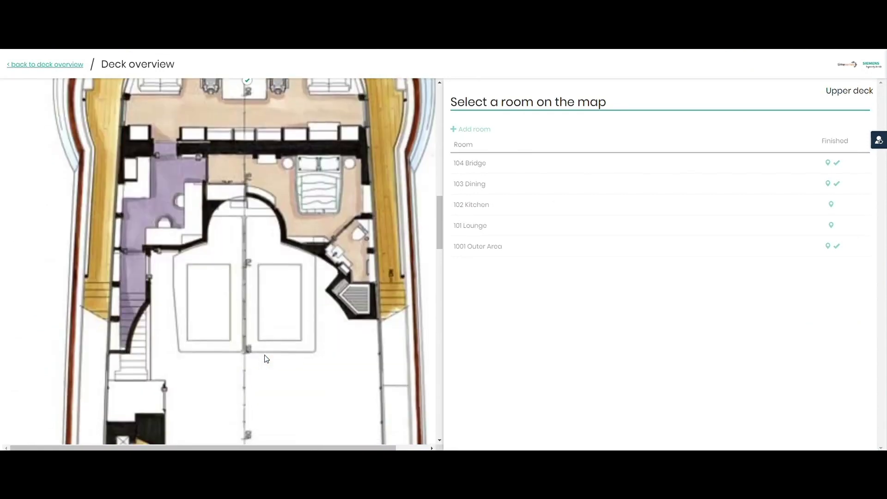
pyautogui.scroll(-3, 265, 358)
pyautogui.scroll(-3, 266, 358)
pyautogui.scroll(-3, 265, 358)
pyautogui.scroll(-3, 265, 358)
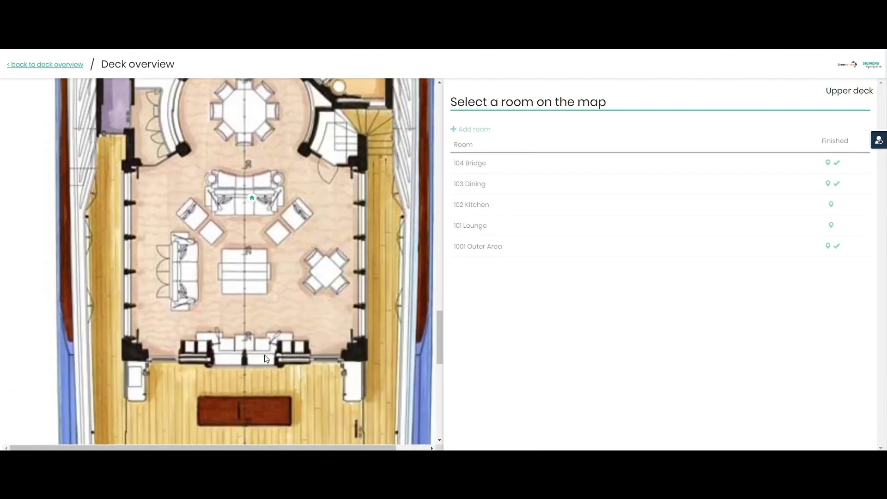
pyautogui.scroll(-3, 264, 358)
pyautogui.scroll(-2, 264, 358)
pyautogui.scroll(-3, 265, 358)
pyautogui.scroll(5, 264, 358)
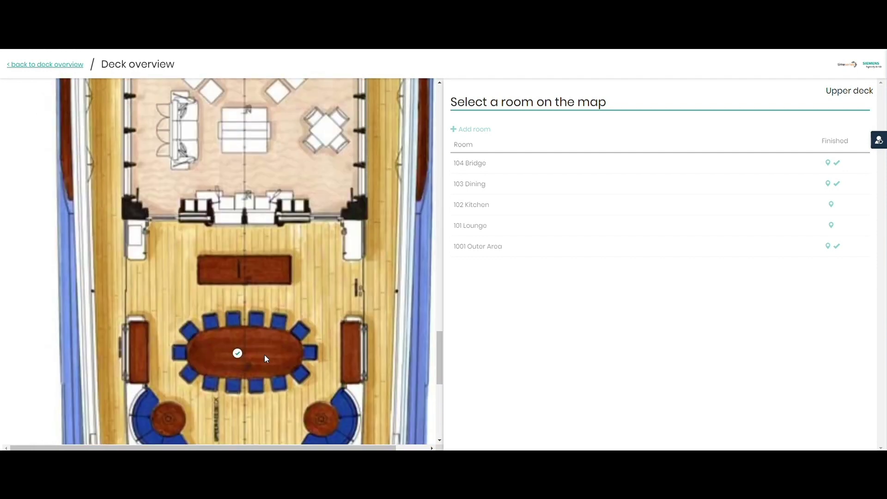
pyautogui.scroll(3, 265, 359)
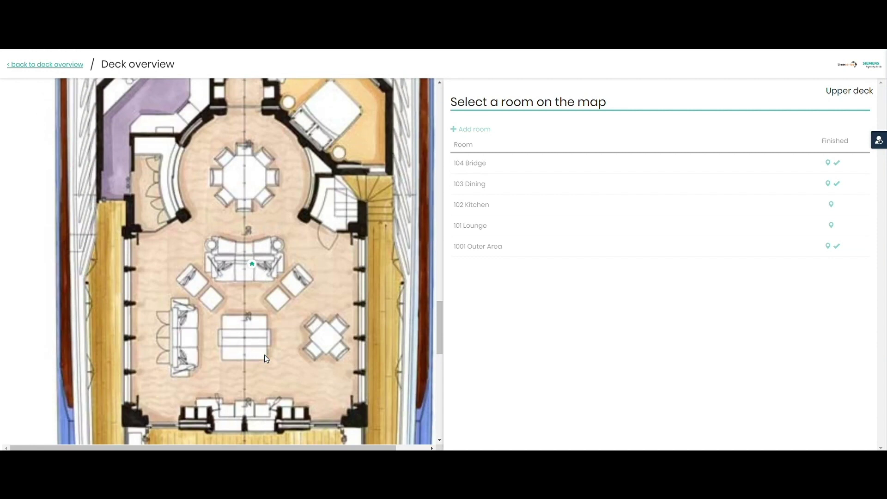
# Open Lounge 101 and start a new weight placed at the aft seating
pyautogui.click(253, 266)
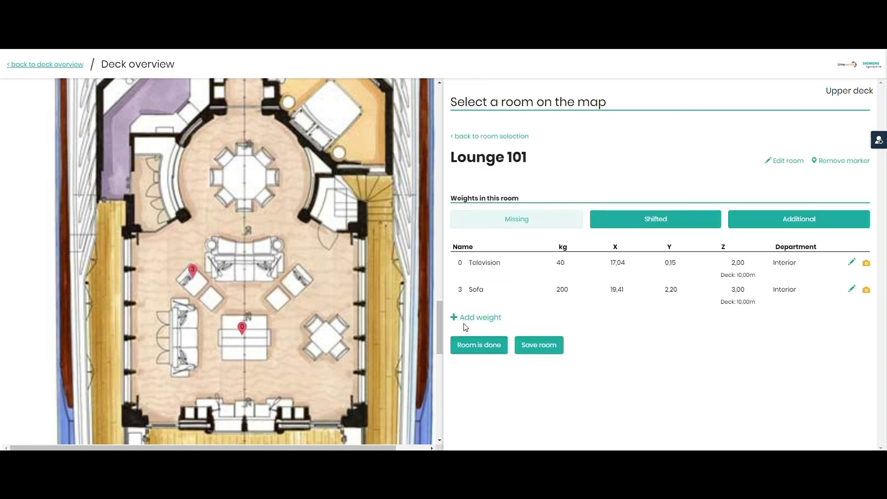
pyautogui.click(474, 317)
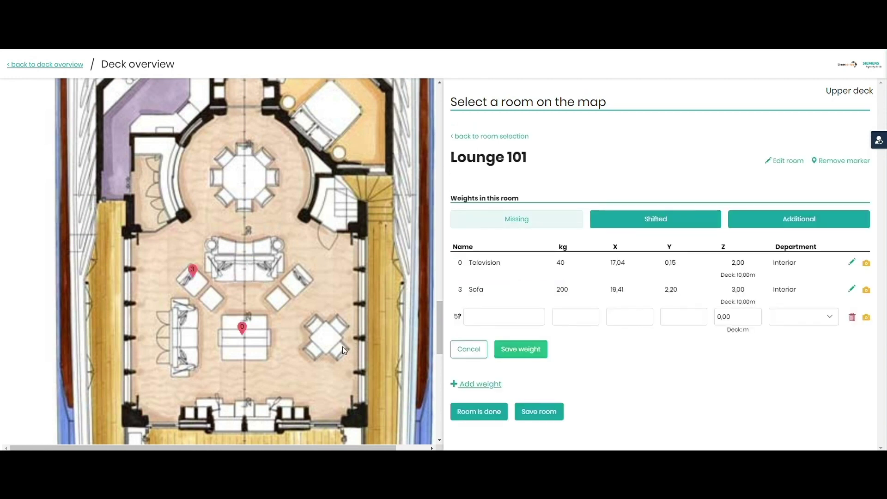
pyautogui.click(260, 410)
pyautogui.click(515, 278)
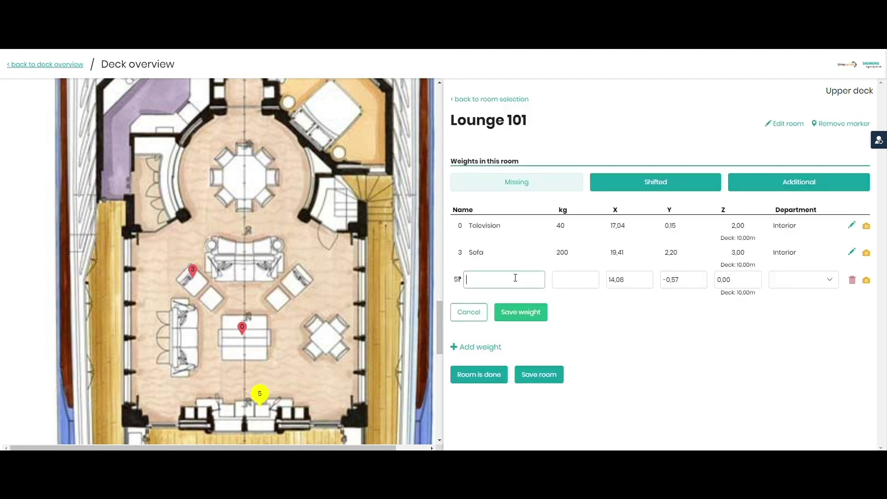
pyautogui.write('Glass door')
# Save the weight as 'Glass door', 150 kg, in the Interior department
pyautogui.press('Tab')
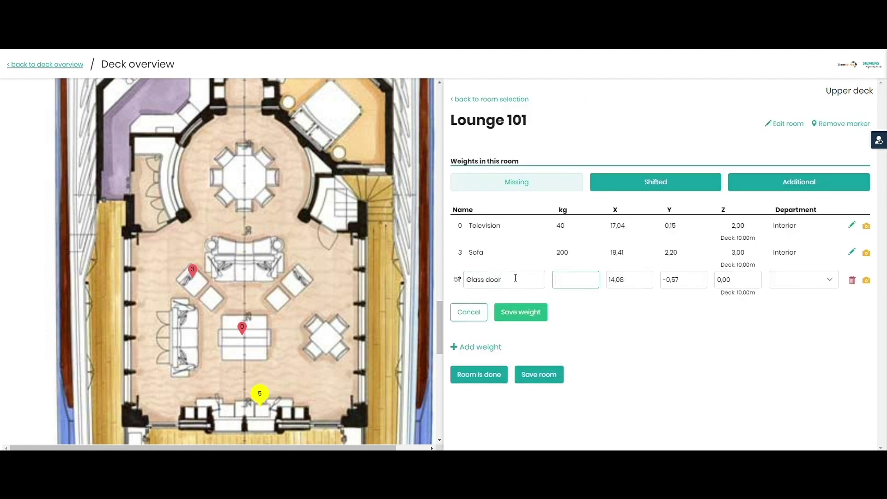
pyautogui.write('150')
pyautogui.click(790, 280)
pyautogui.click(787, 312)
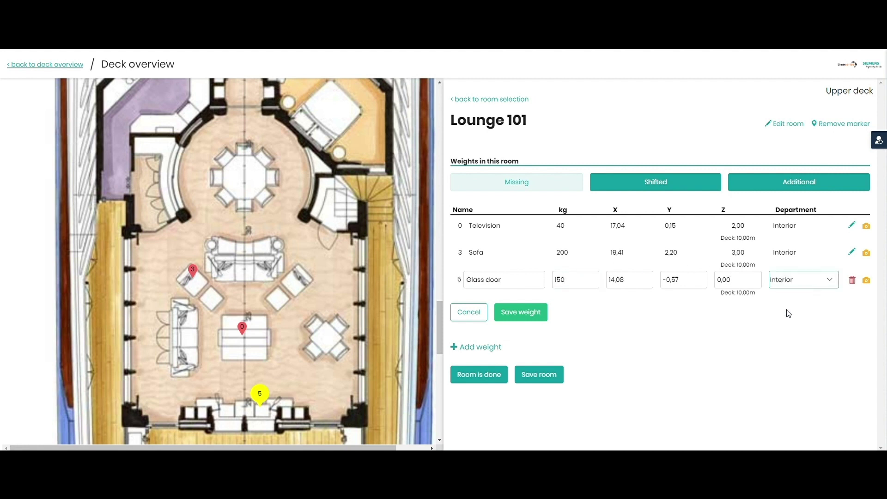
pyautogui.click(528, 316)
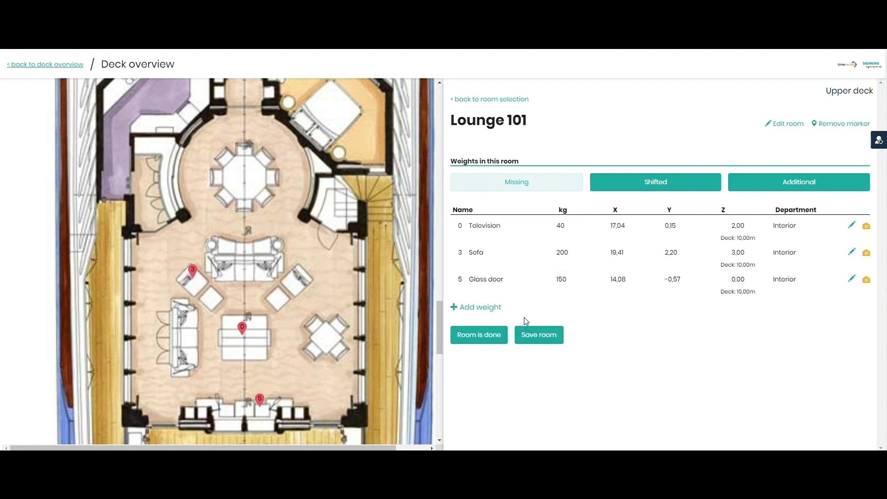
pyautogui.scroll(1, 321, 284)
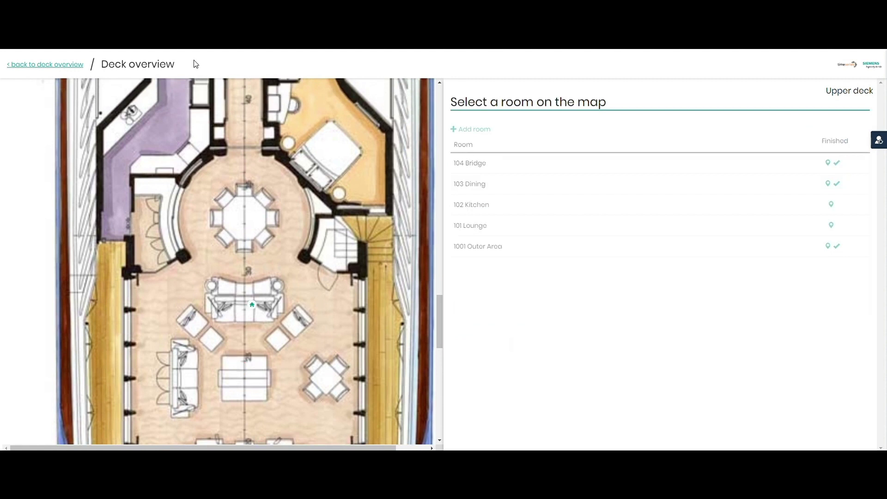
# Return to the Project Timeseries overview and show its Center of gravity statistics
pyautogui.click(57, 67)
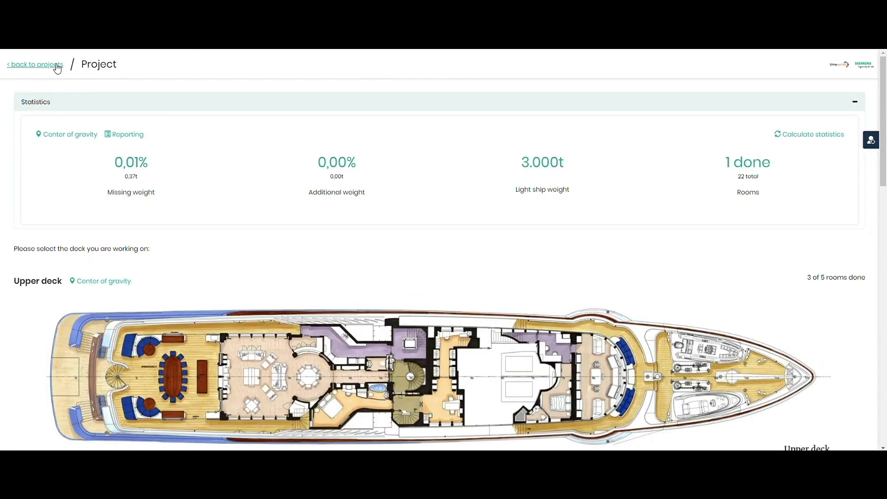
pyautogui.click(81, 134)
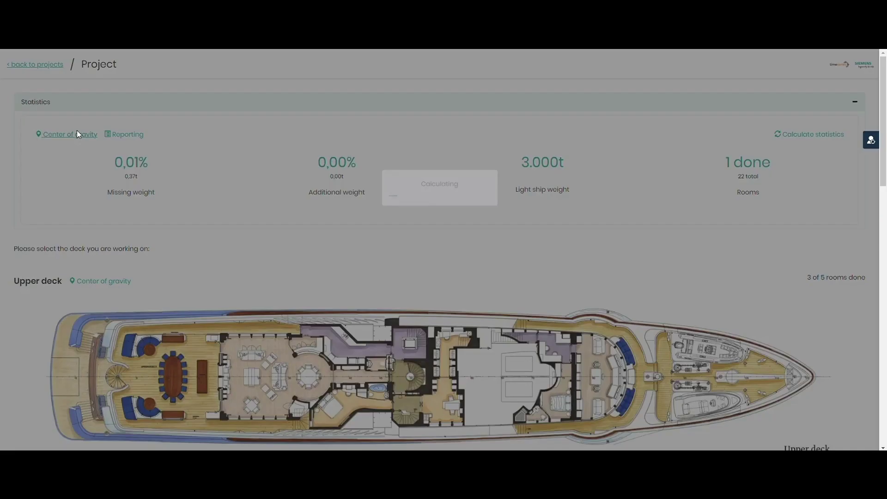